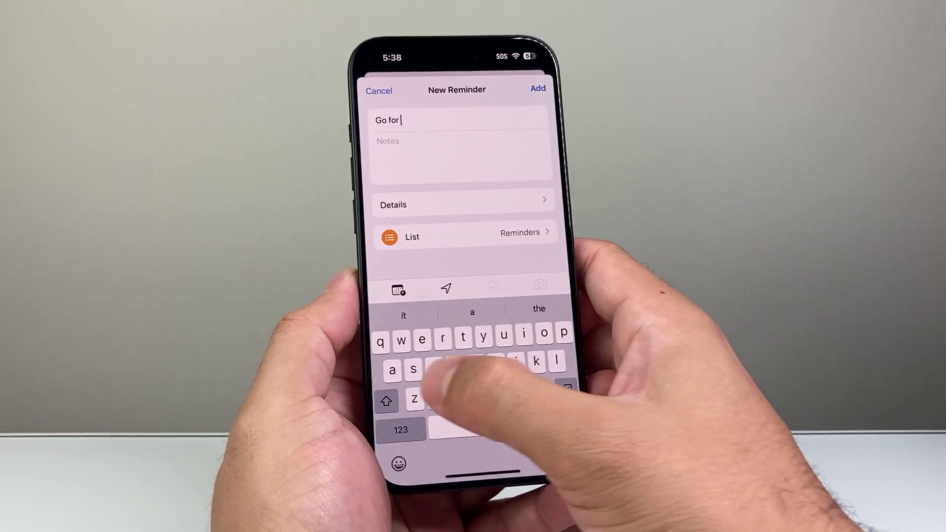
text(r a walk)
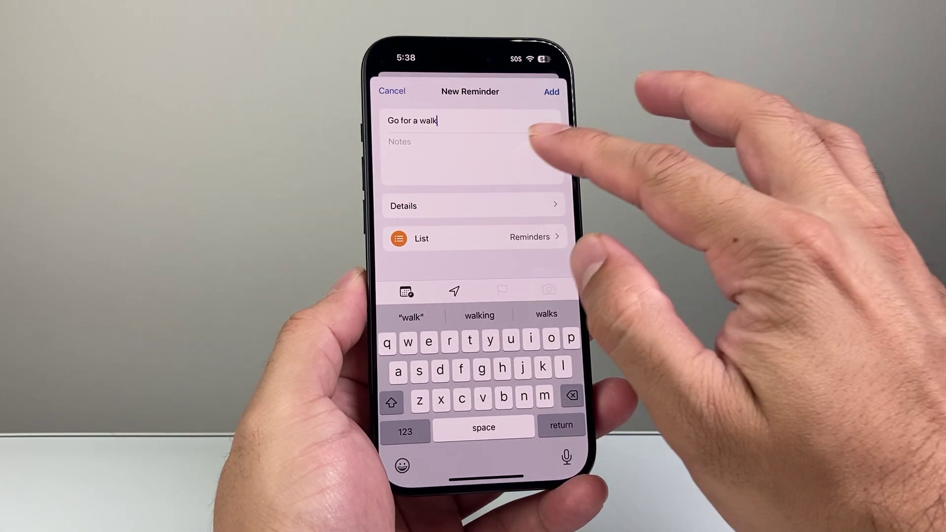
Step: Add the note 'Walk for 15 minutes' to the Go for a walk reminder
click(459, 151)
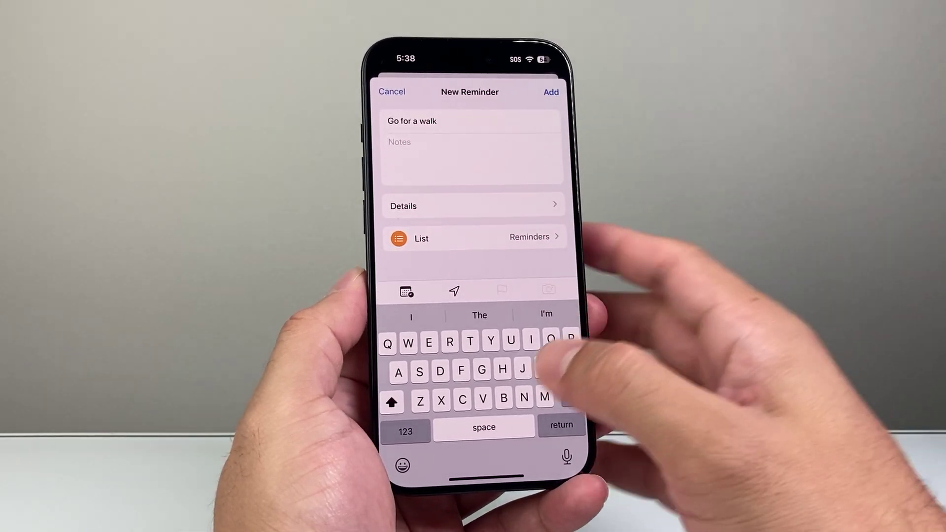
text(Walk for)
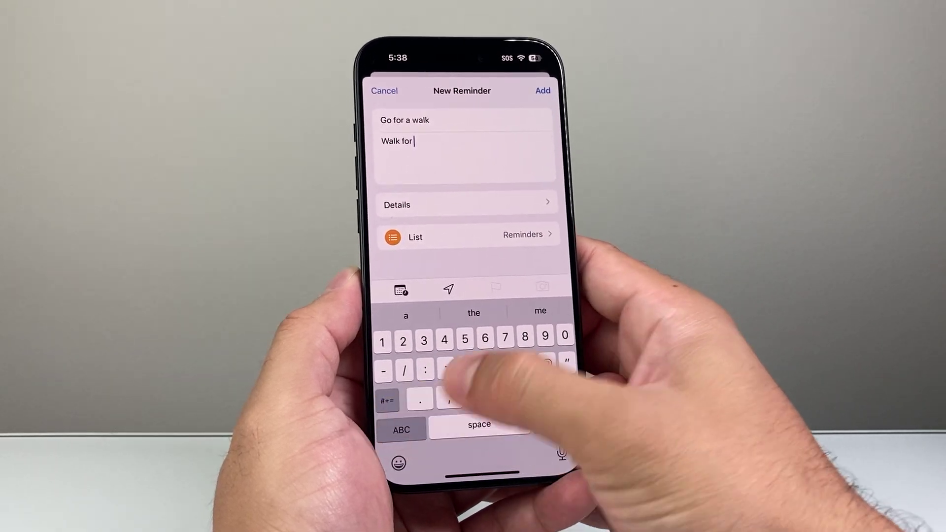
text(15 min)
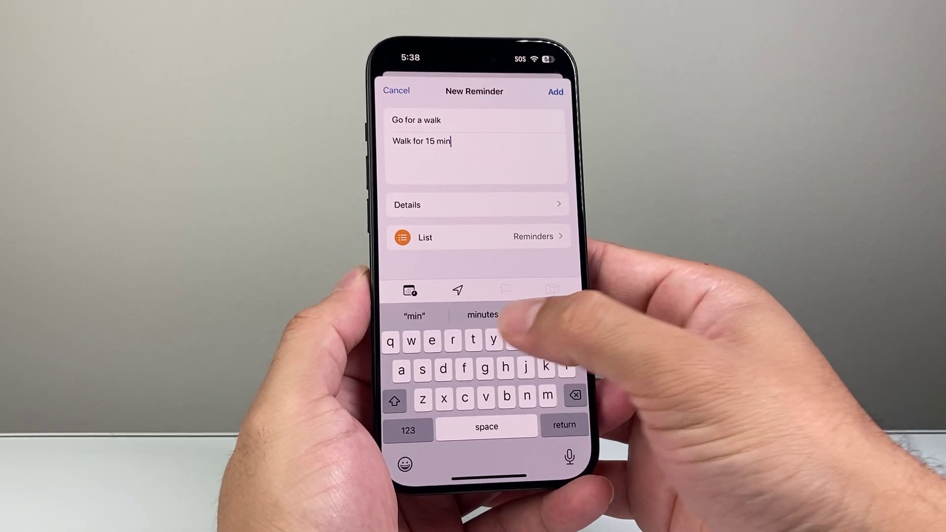
click(482, 315)
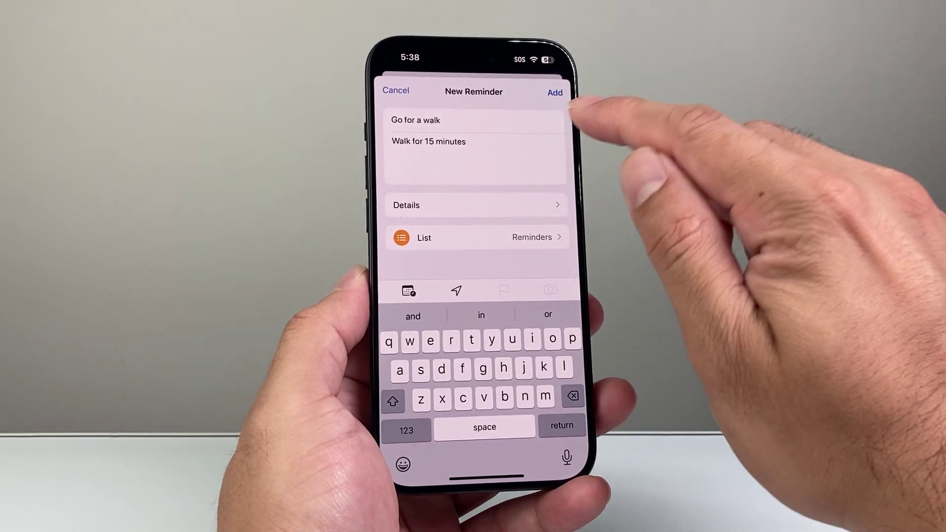
Step: Save Go for a walk, show the All list, and reopen the reminder for editing
click(550, 90)
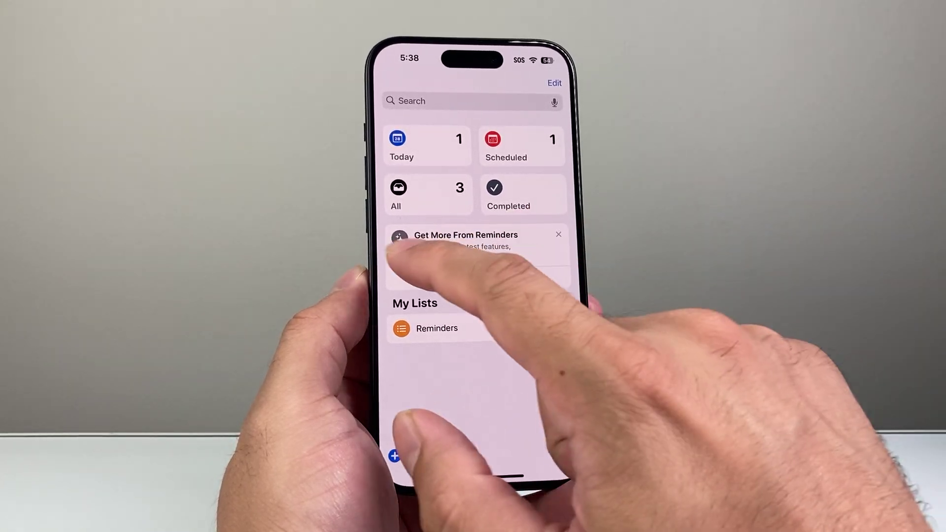
click(427, 196)
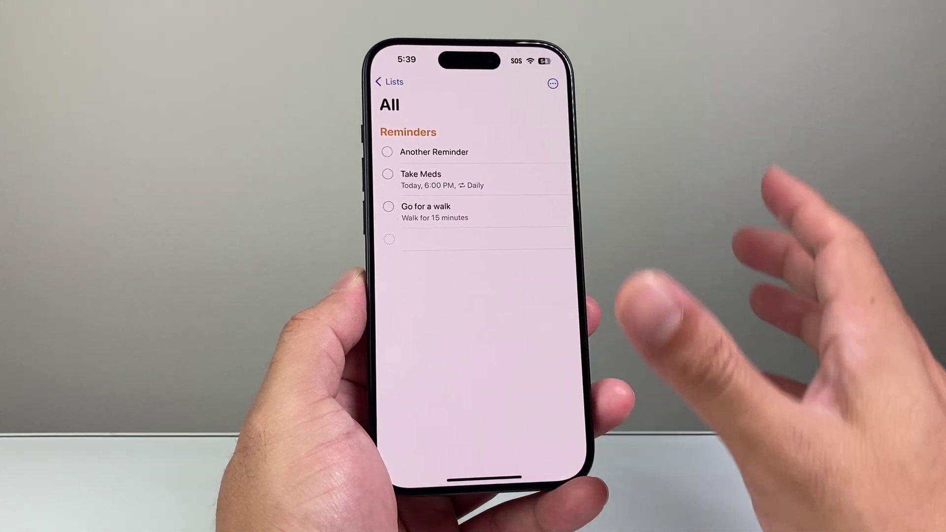
click(474, 207)
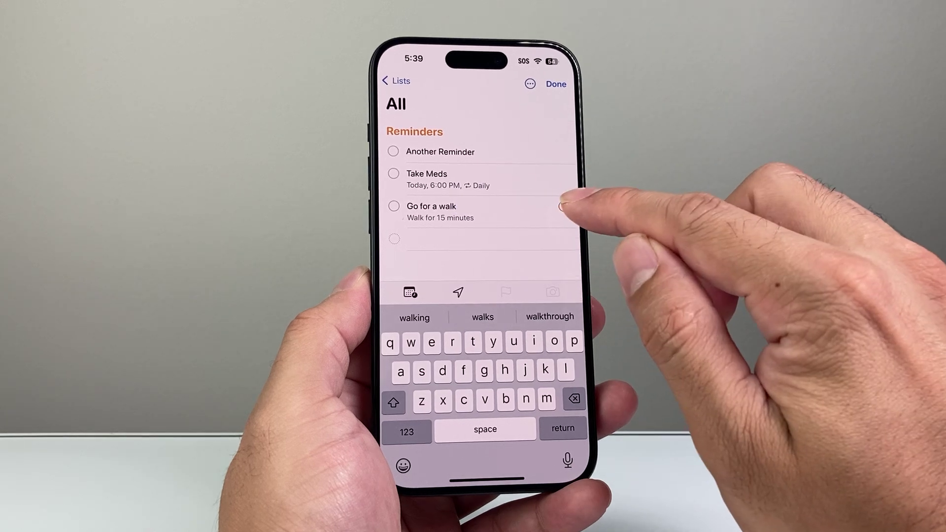
Step: Give Go for a walk a due date of the 29th at 5:00 PM, then open Repeat
click(562, 206)
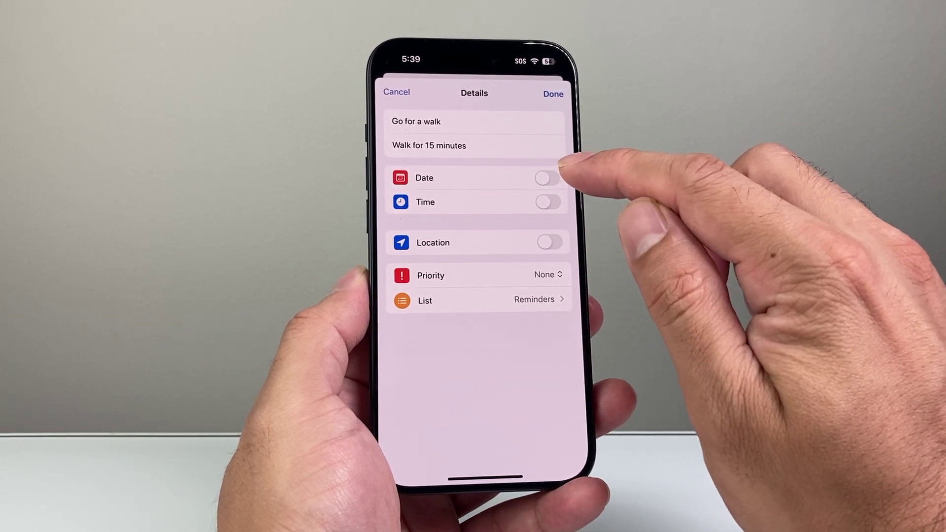
click(548, 178)
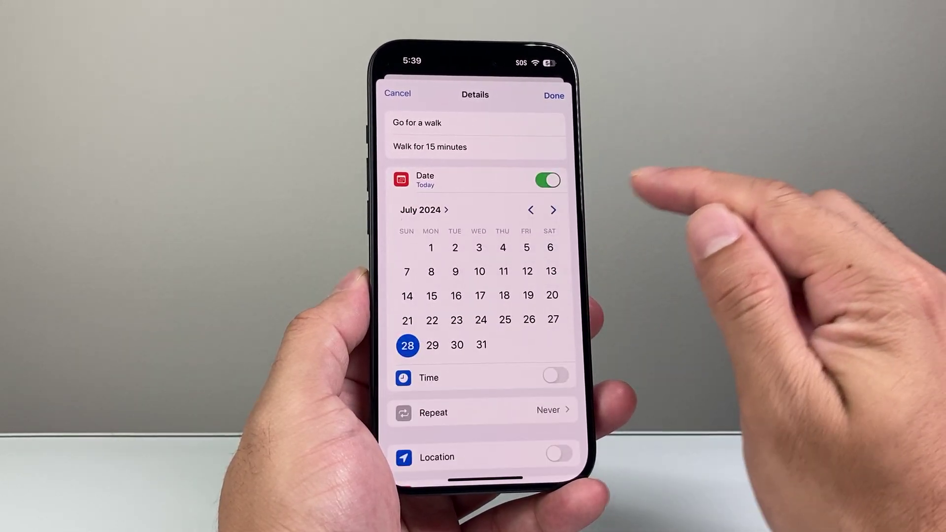
click(433, 345)
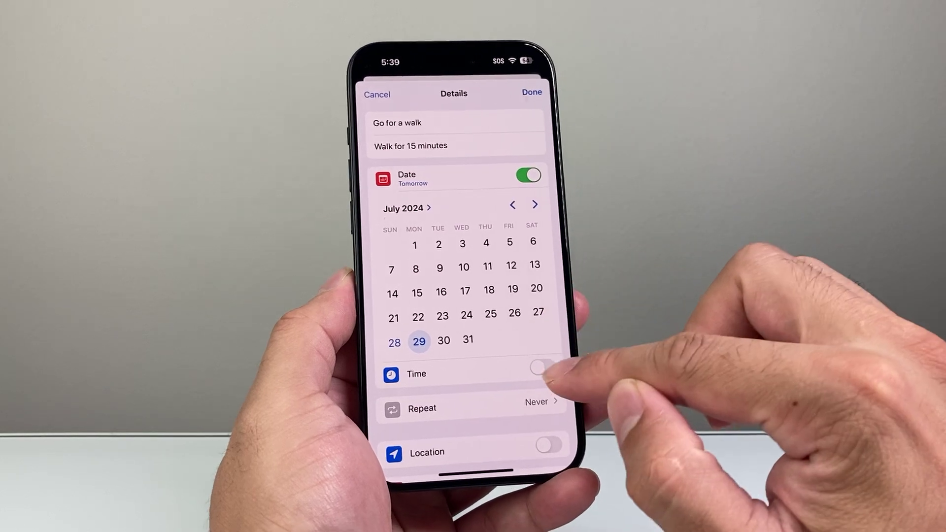
click(547, 378)
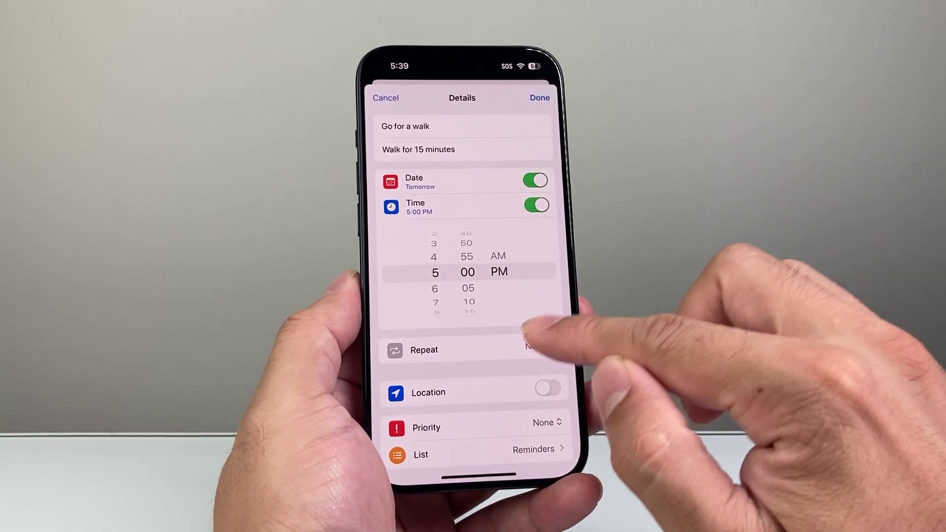
click(473, 351)
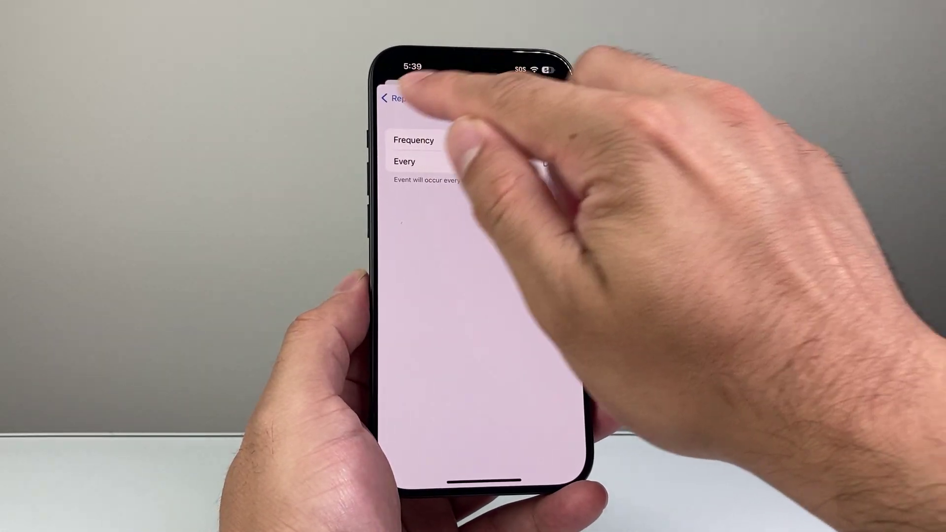
Step: Keep the Daily repeat, turn on Location declining precise location, and save the reminder
click(388, 98)
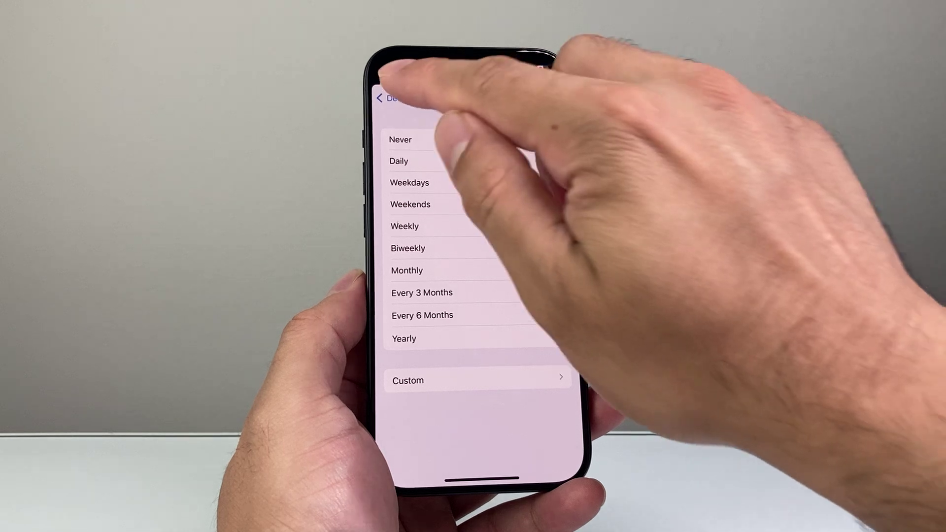
click(387, 98)
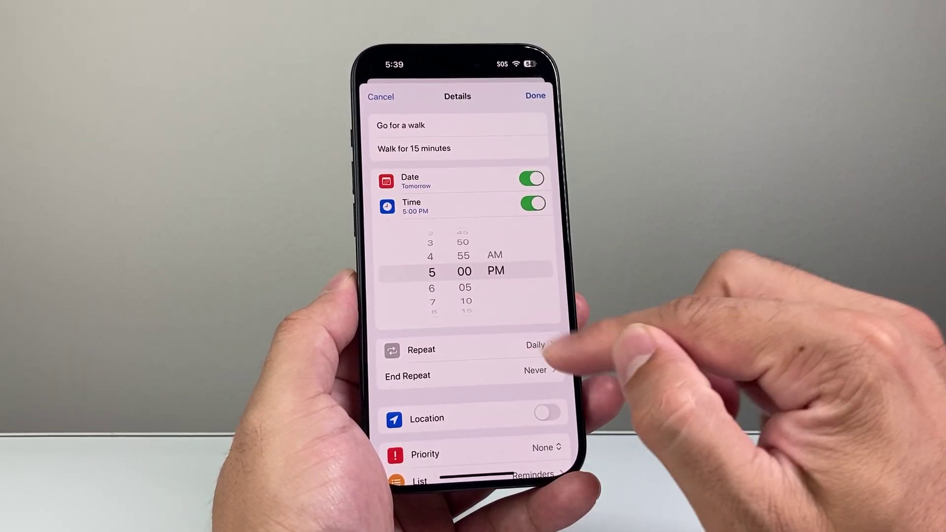
scroll(517, 370, down, 2)
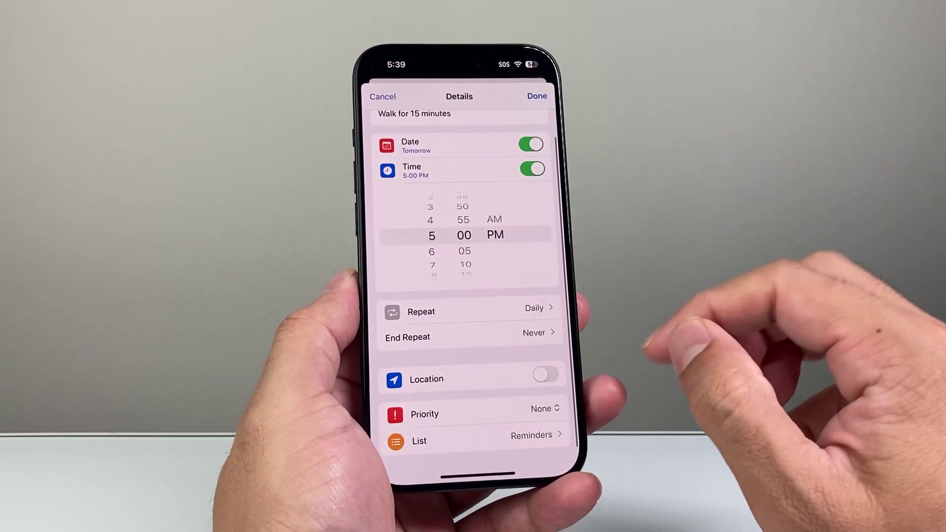
click(544, 375)
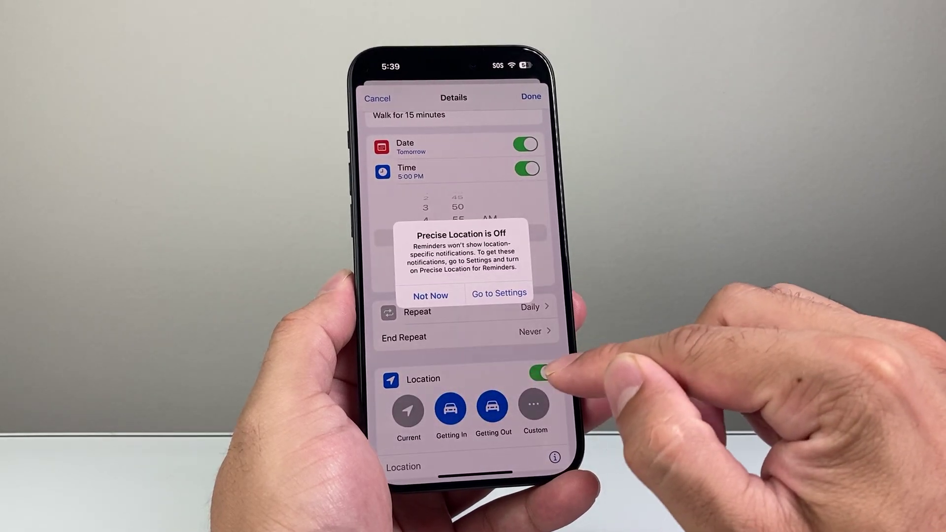
click(431, 295)
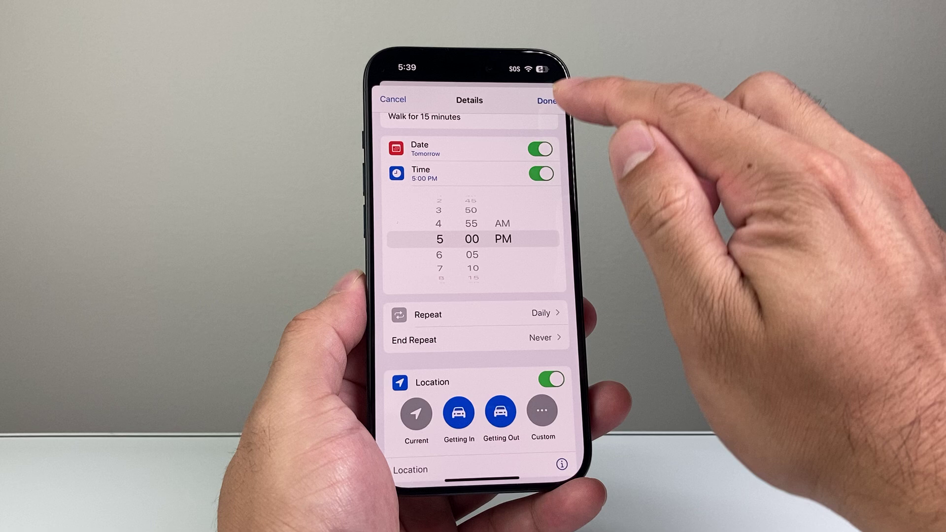
click(538, 99)
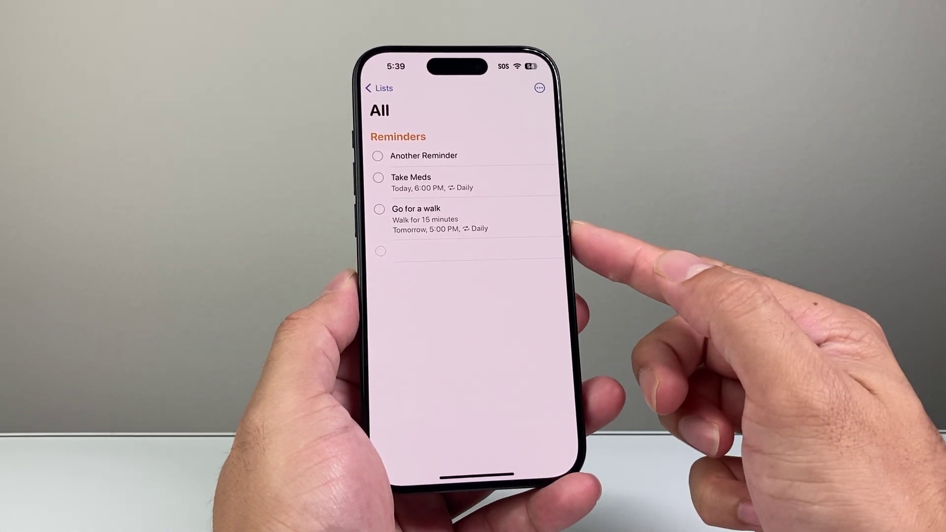